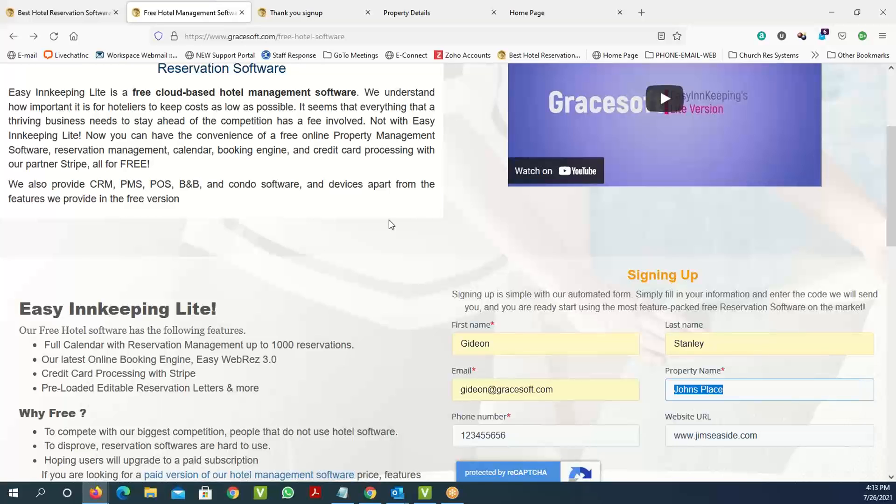
# Compare the Easy Innkeeping Lite sign-up form with the 14-day free trial form on the GraceSoft homepage
pyautogui.scroll(-3, 391, 224)
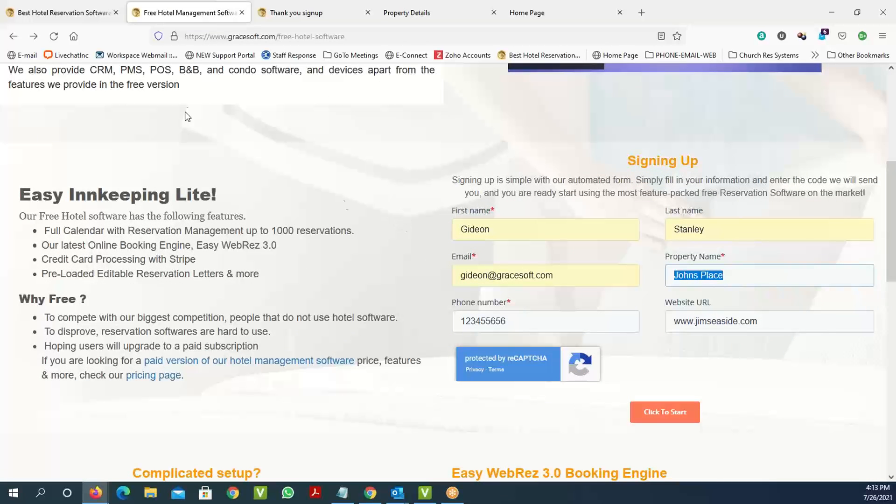
pyautogui.click(85, 22)
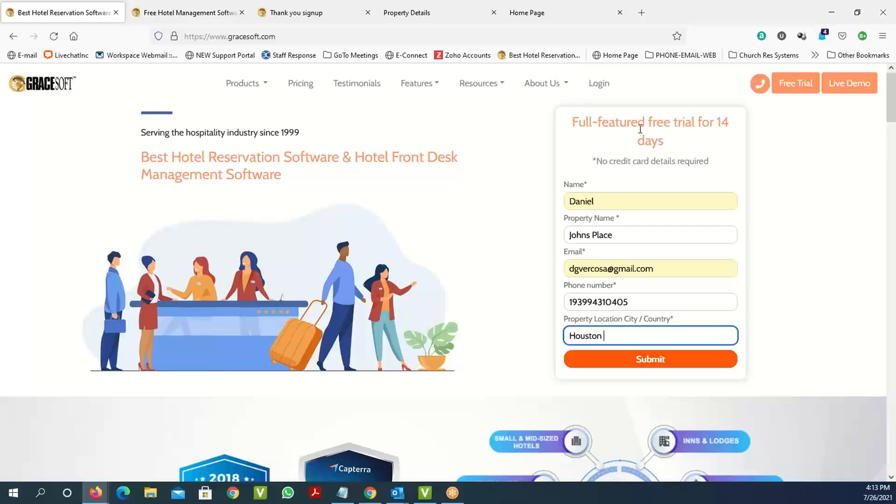
pyautogui.scroll(-3, 812, 241)
pyautogui.scroll(3, 808, 233)
pyautogui.click(209, 12)
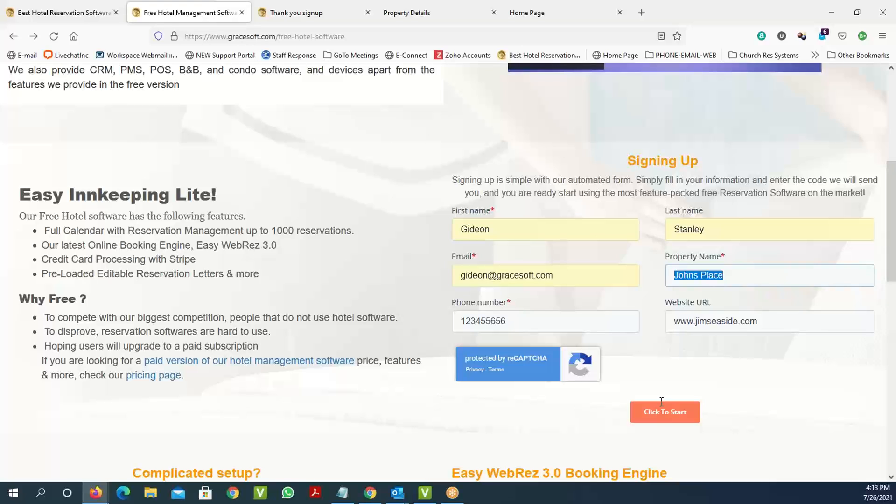
# Review the Lite version sign-up thank-you page and the account activation email in Outlook
pyautogui.click(279, 19)
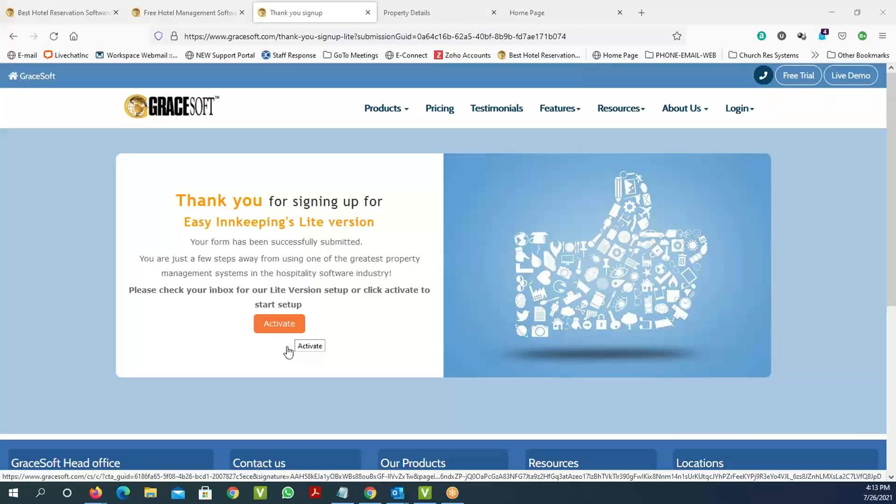
pyautogui.hotkey('alt', 'Tab')
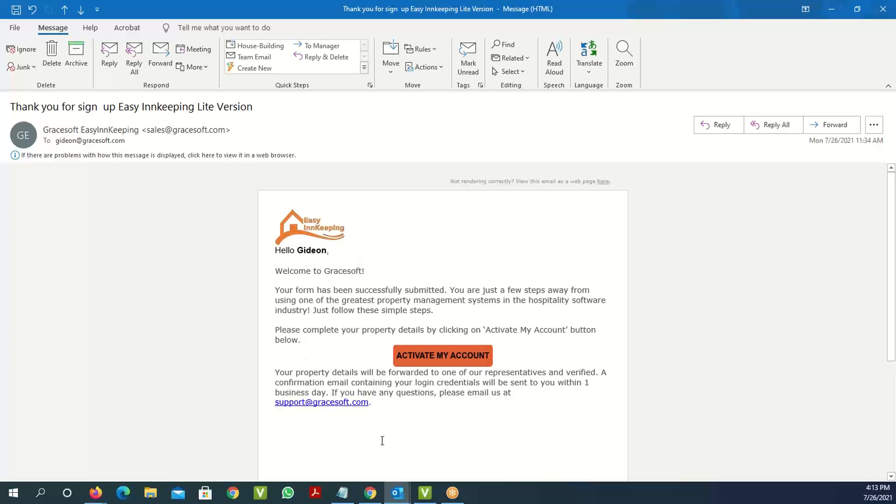
pyautogui.click(465, 357)
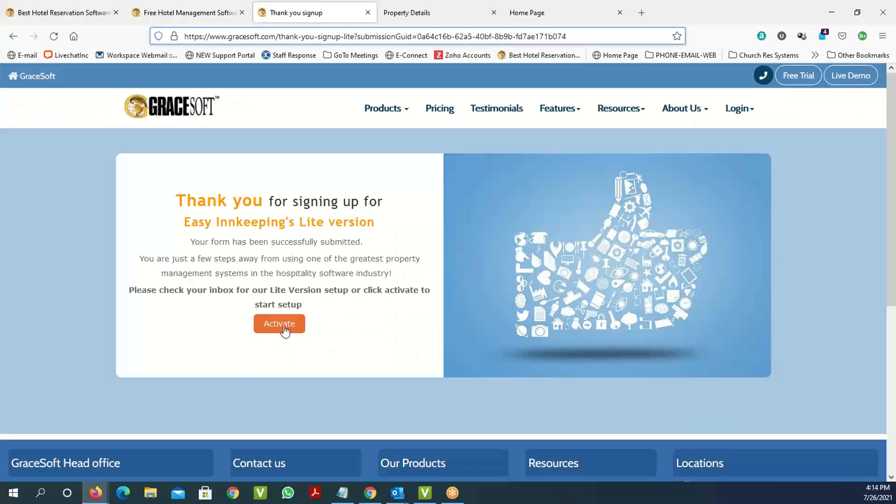
# Examine the property name, short name, login name and password fields on the Property Details form
pyautogui.click(408, 20)
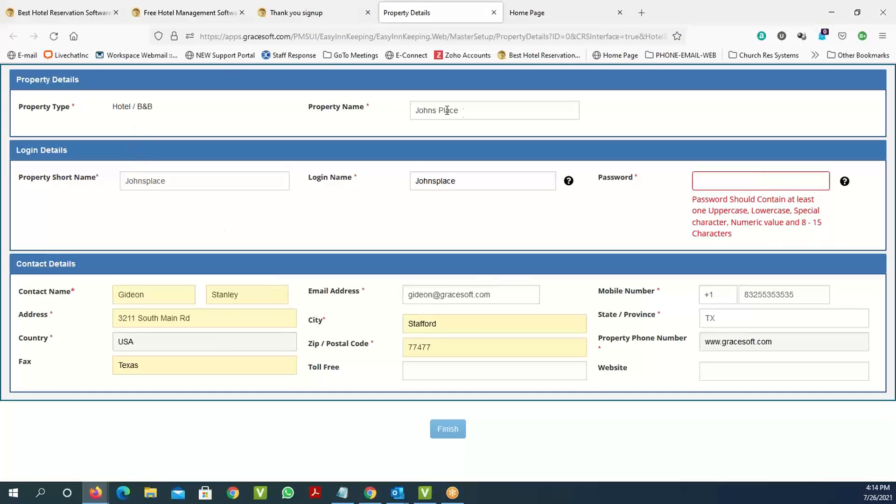
pyautogui.click(469, 110)
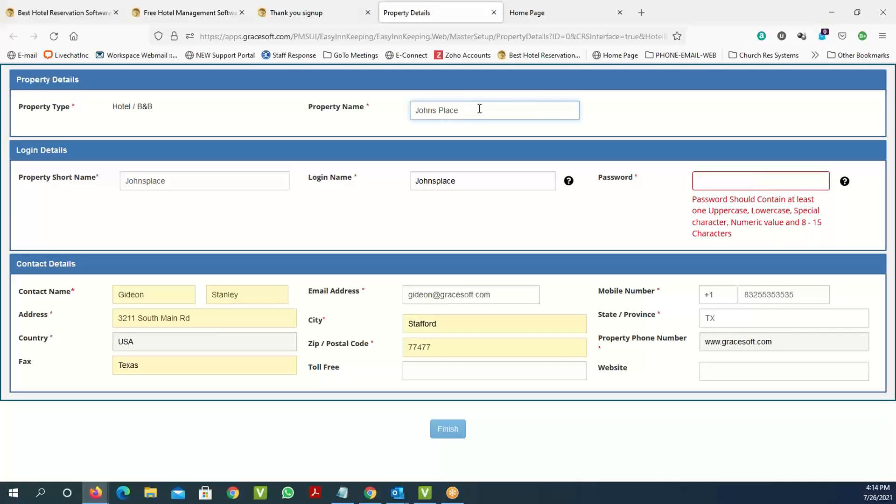
pyautogui.click(182, 184)
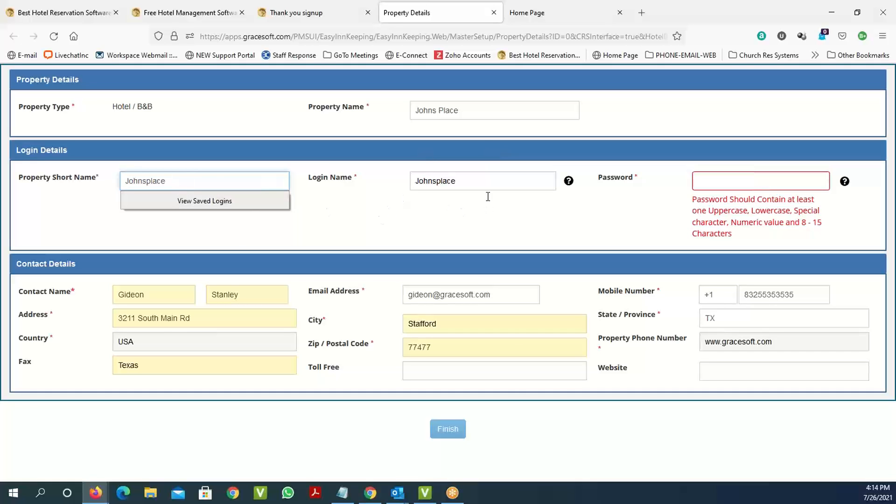
pyautogui.click(464, 231)
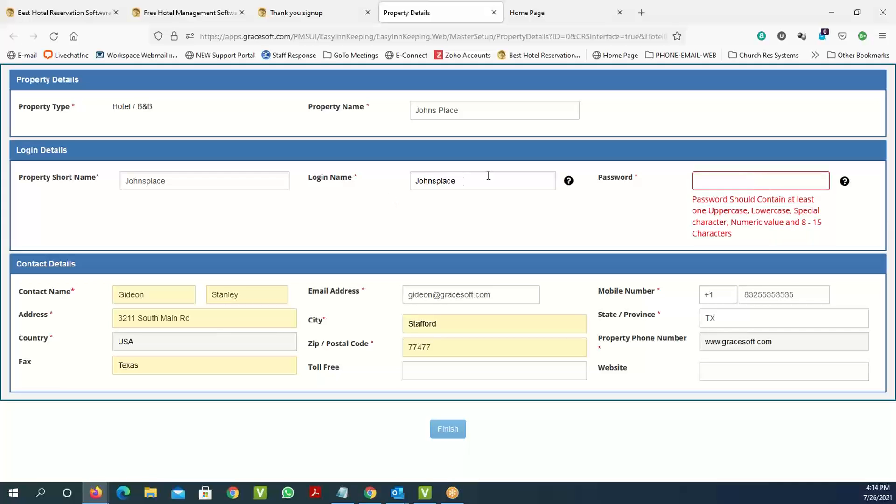
pyautogui.click(710, 180)
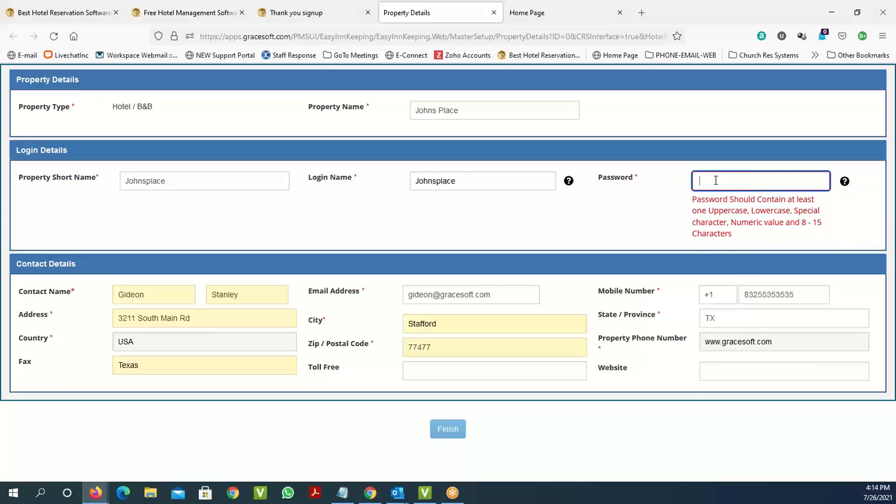
pyautogui.click(870, 197)
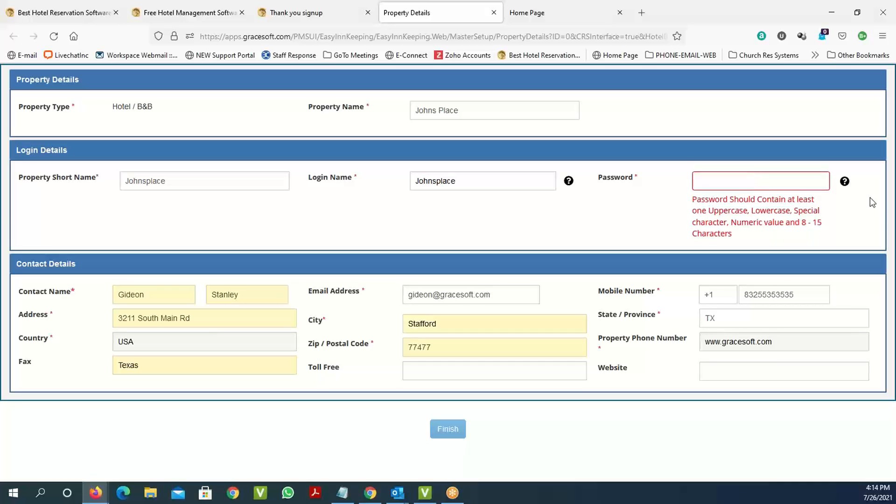
# Enter the account password in the login details of the Property Details form
pyautogui.click(712, 177)
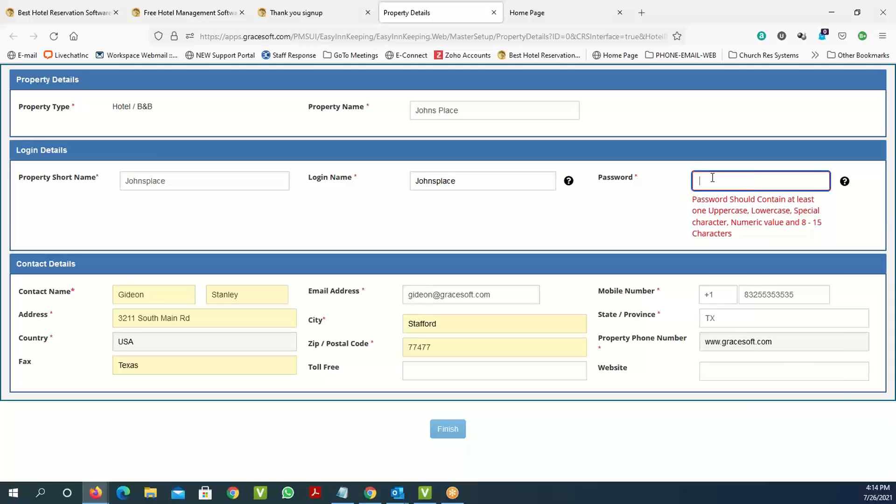
pyautogui.click(712, 178)
pyautogui.write('•••••')
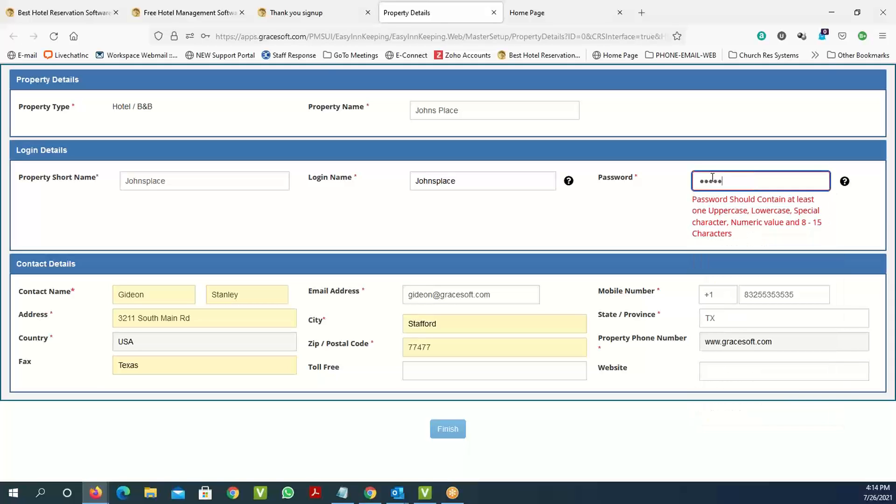
pyautogui.press('BackSpace')
pyautogui.press('BackSpace')
pyautogui.press('BackSpace')
pyautogui.press('BackSpace')
pyautogui.press('BackSpace')
pyautogui.write('••••••••••••••••')
pyautogui.hotkey('ctrl', 'a')
pyautogui.press('BackSpace')
pyautogui.write('•••••••••••••••')
pyautogui.press('BackSpace')
pyautogui.press('BackSpace')
pyautogui.press('BackSpace')
pyautogui.press('BackSpace')
pyautogui.press('BackSpace')
pyautogui.press('BackSpace')
pyautogui.press('BackSpace')
pyautogui.press('BackSpace')
pyautogui.press('BackSpace')
pyautogui.press('BackSpace')
pyautogui.press('BackSpace')
pyautogui.press('BackSpace')
pyautogui.press('BackSpace')
pyautogui.press('BackSpace')
pyautogui.write('•••••••••••••')
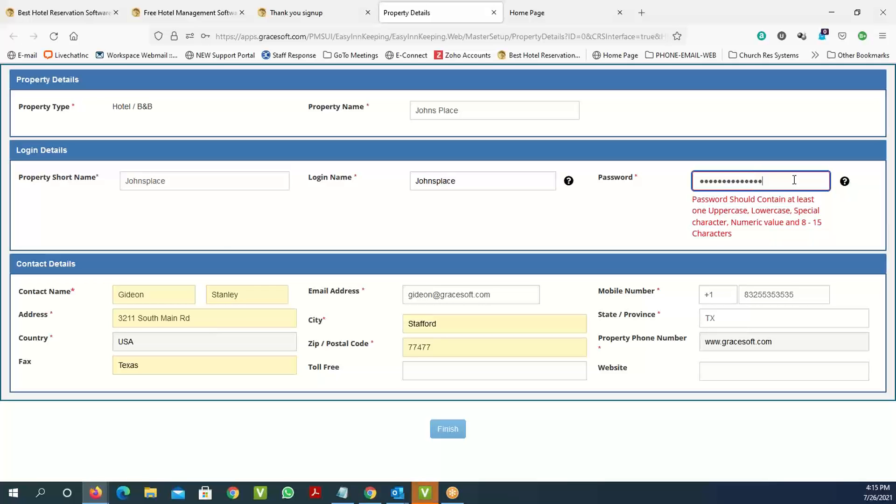
pyautogui.click(792, 219)
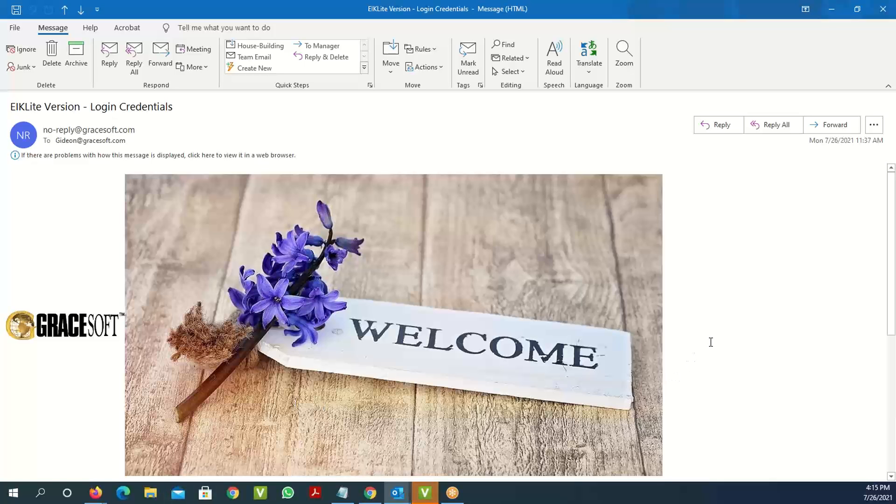
# Read the EIKLite login credentials email in Outlook down to the login URL and sign-in details
pyautogui.scroll(-3, 711, 342)
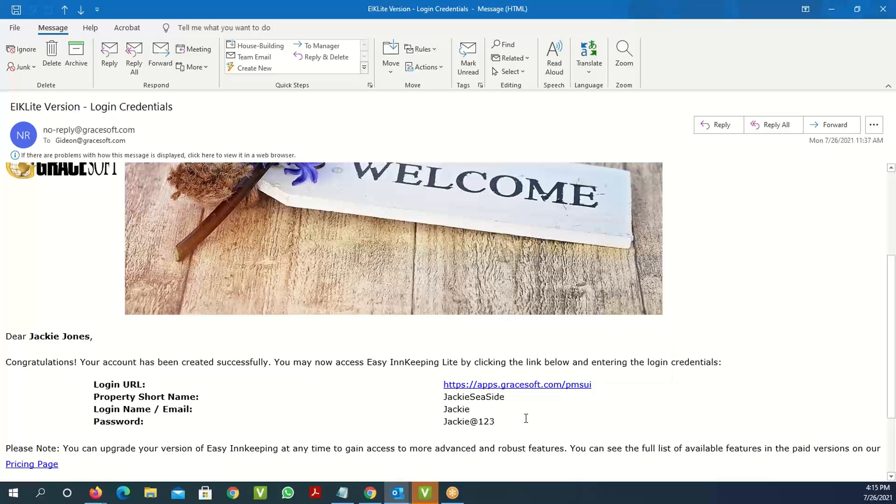
pyautogui.scroll(-1, 625, 387)
pyautogui.scroll(-1, 625, 387)
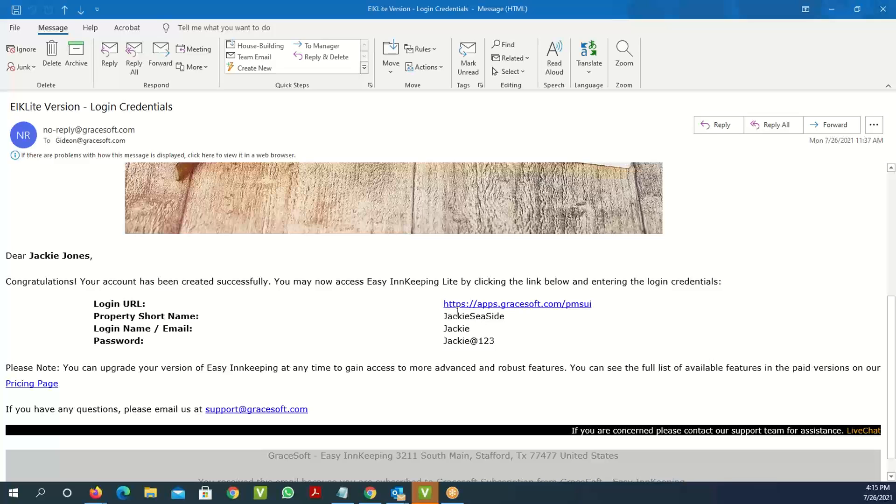
# Switch to the Quick Setup Wizard in Firefox and compare the room names and room types modes, ending on I Use Room Types
pyautogui.hotkey('alt', 'Tab')
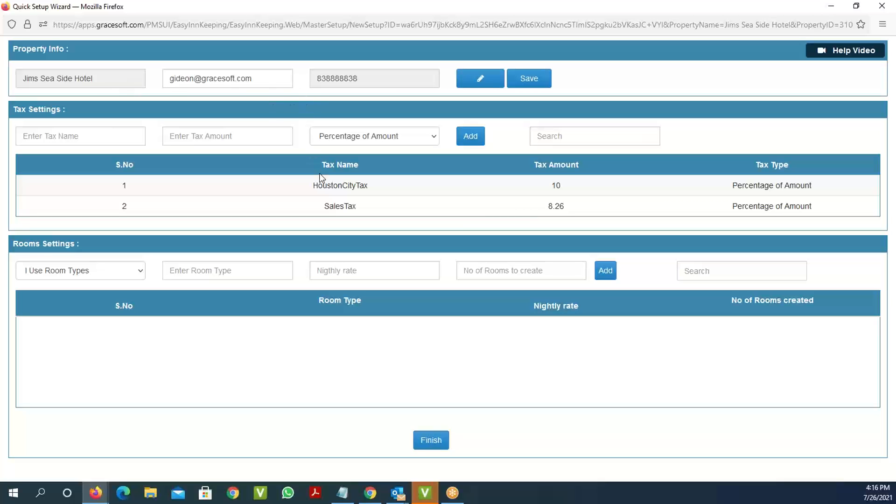
pyautogui.click(71, 136)
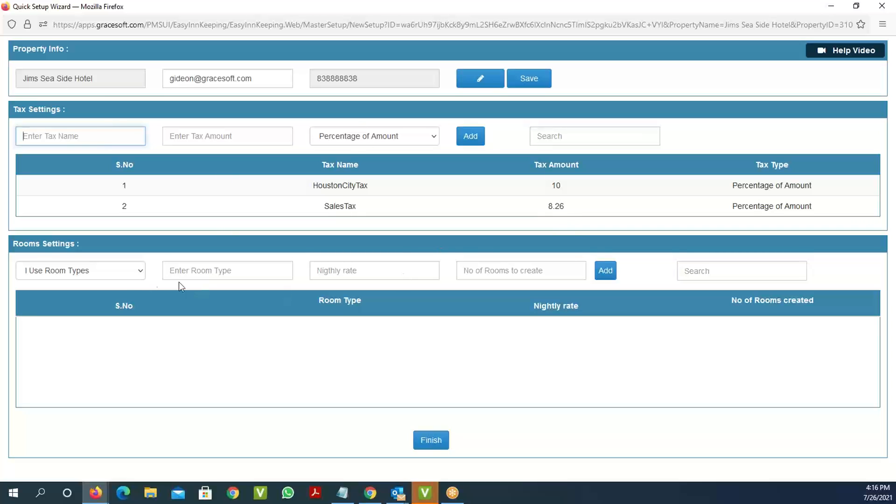
pyautogui.click(133, 273)
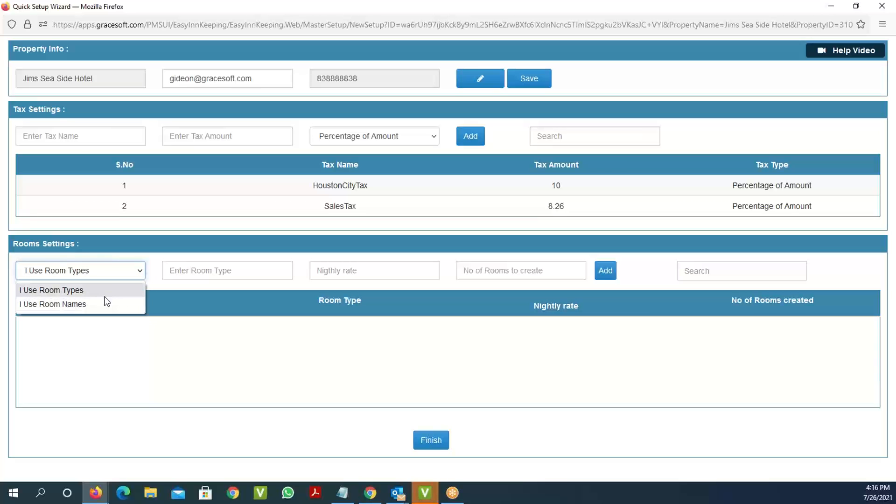
pyautogui.click(105, 295)
pyautogui.click(119, 274)
pyautogui.click(106, 301)
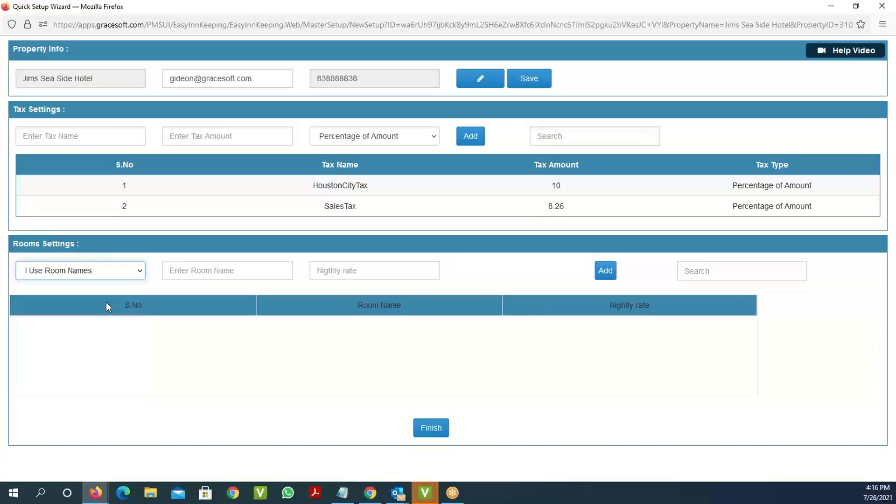
pyautogui.click(128, 270)
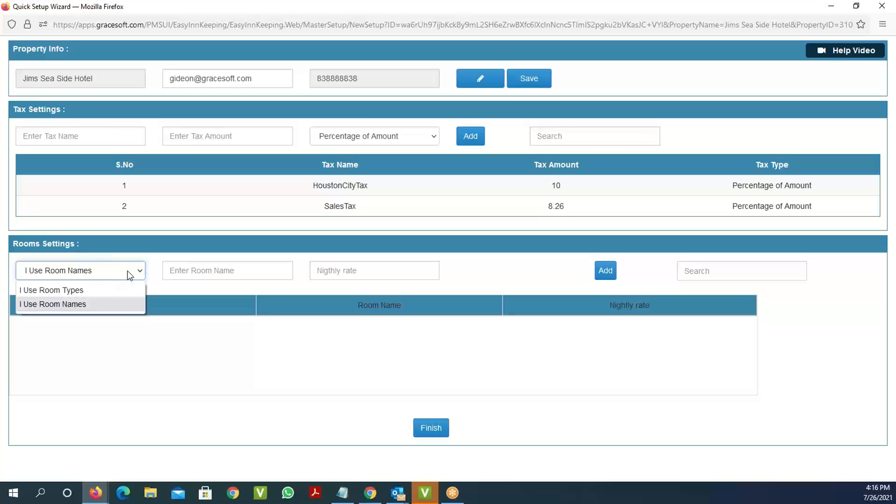
pyautogui.click(119, 289)
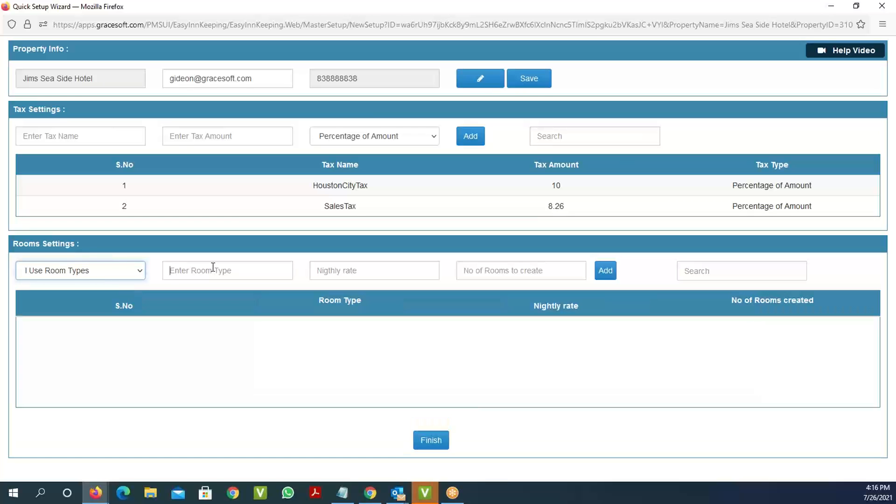
# Add the room type King Room with a nightly rate of 100 and 10 rooms to create
pyautogui.click(213, 267)
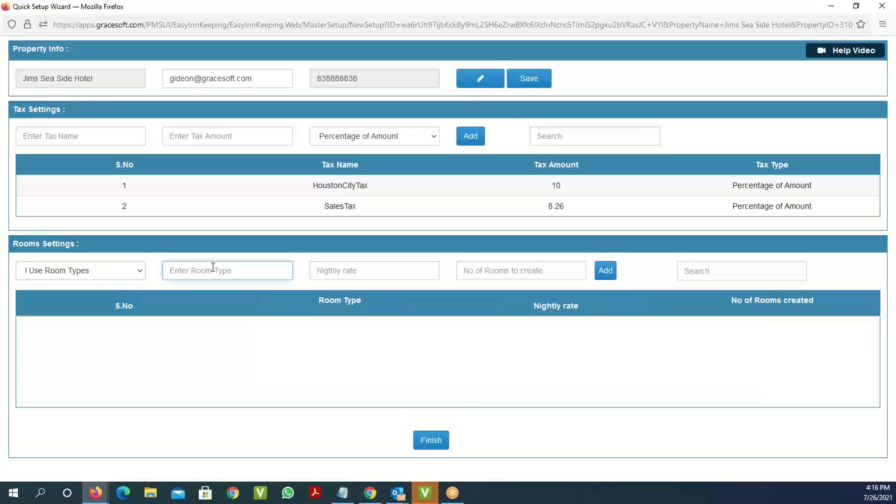
pyautogui.write('King Room')
pyautogui.press('Tab')
pyautogui.write('100')
pyautogui.press('Tab')
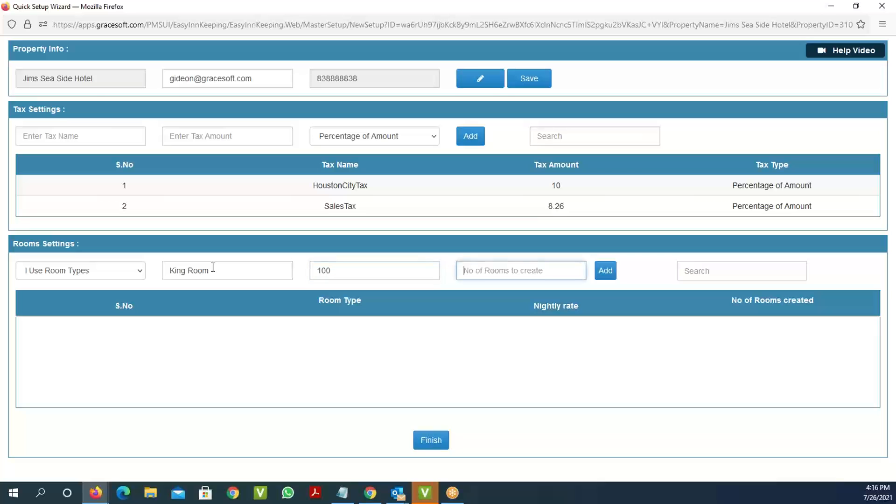
pyautogui.write('10')
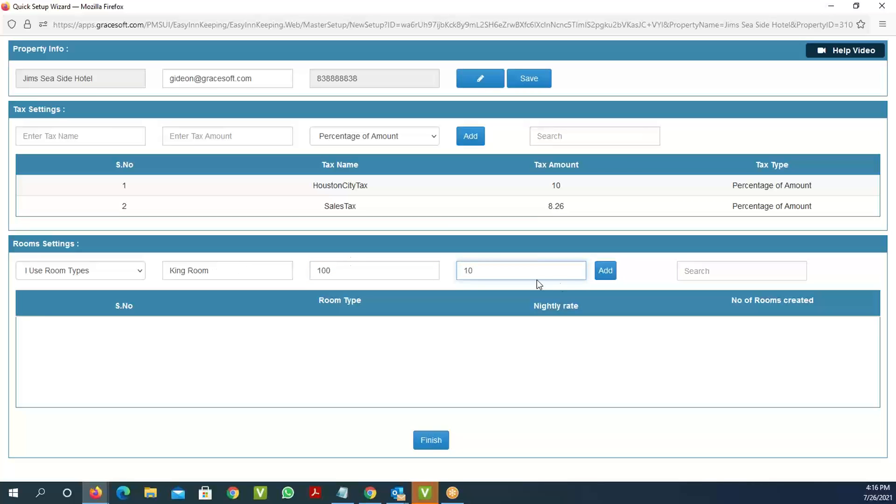
pyautogui.click(607, 279)
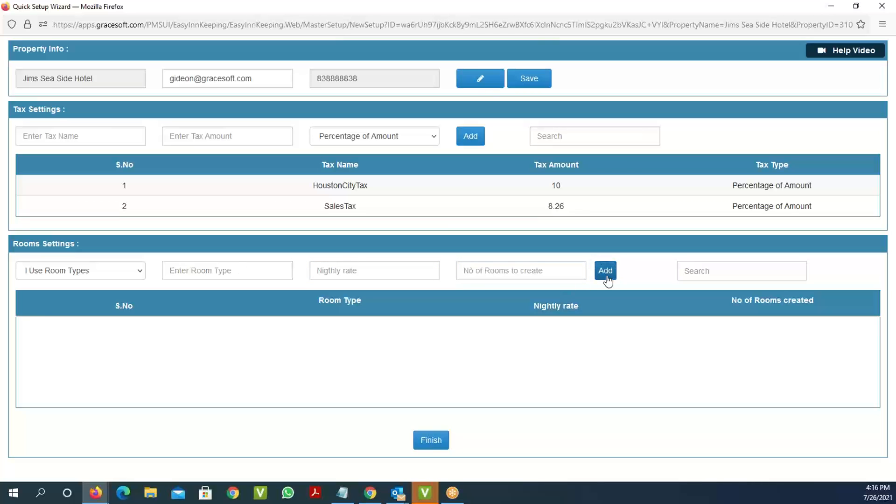
# Add the room type Double room with a nightly rate of 80 and 5 rooms to create
pyautogui.click(124, 273)
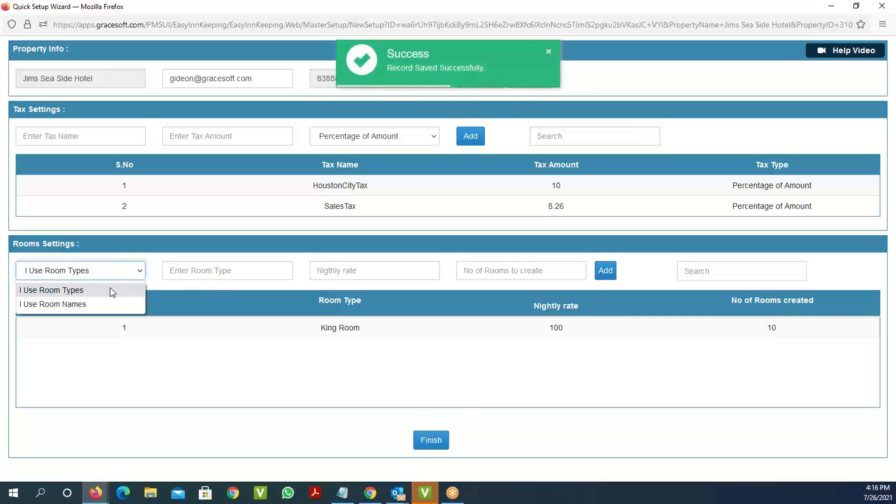
pyautogui.click(112, 290)
pyautogui.click(200, 276)
pyautogui.write('Doubl')
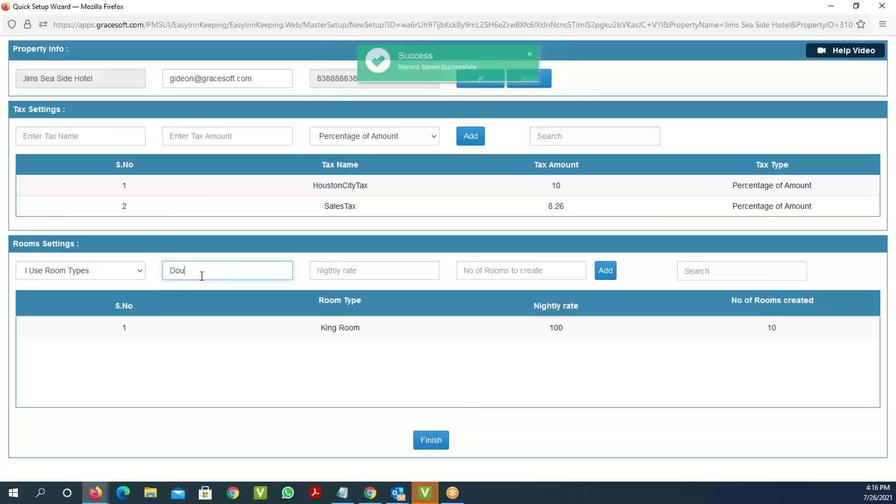
pyautogui.press('BackSpace')
pyautogui.write('le')
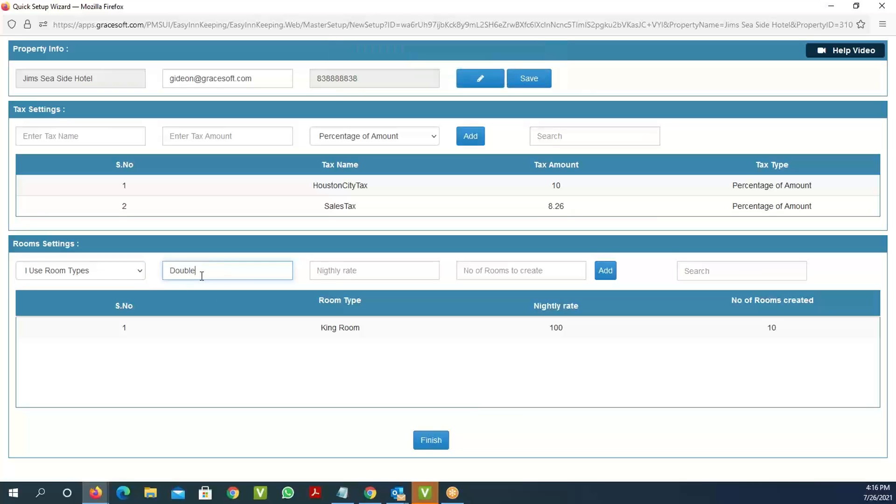
pyautogui.write(' room')
pyautogui.press('Tab')
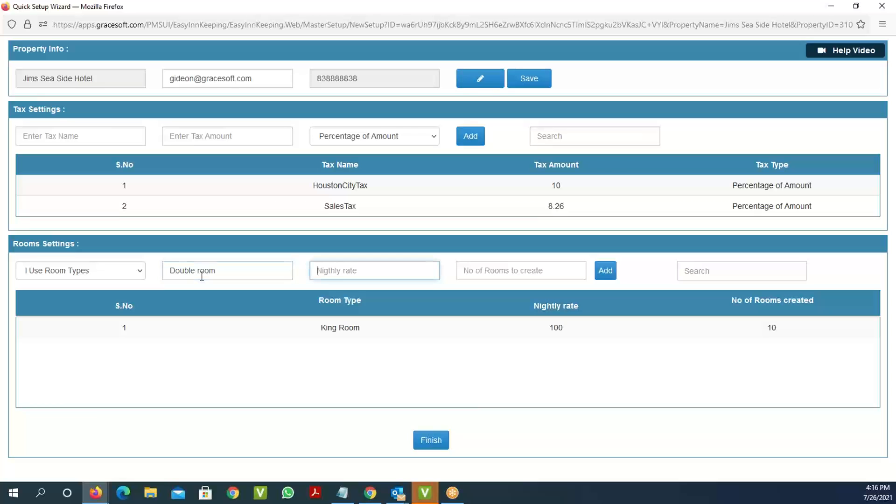
pyautogui.write('80')
pyautogui.press('Tab')
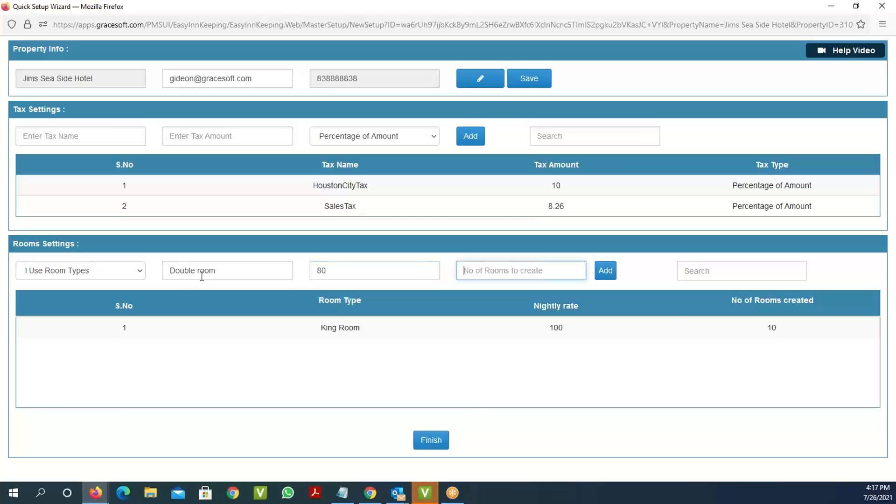
pyautogui.write('5')
pyautogui.click(603, 272)
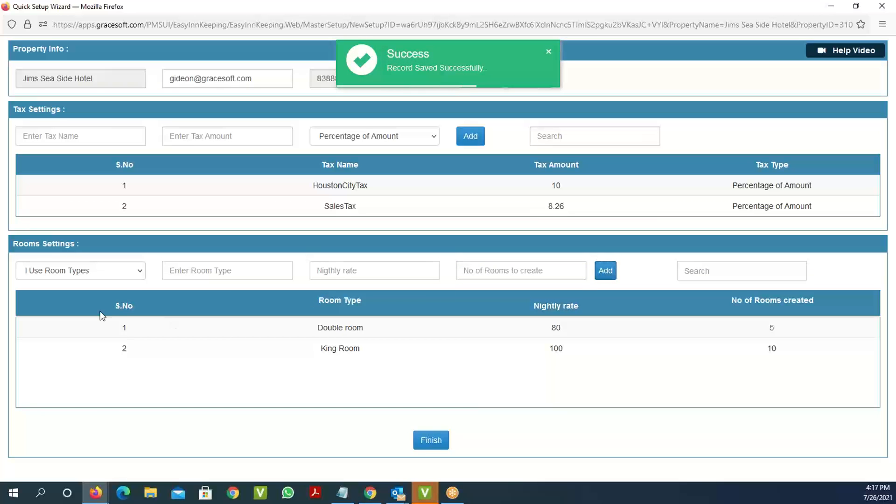
# Switch the room settings to I Use Room Names and add the room Blue Room with a nightly rate of 100
pyautogui.click(137, 275)
pyautogui.click(120, 304)
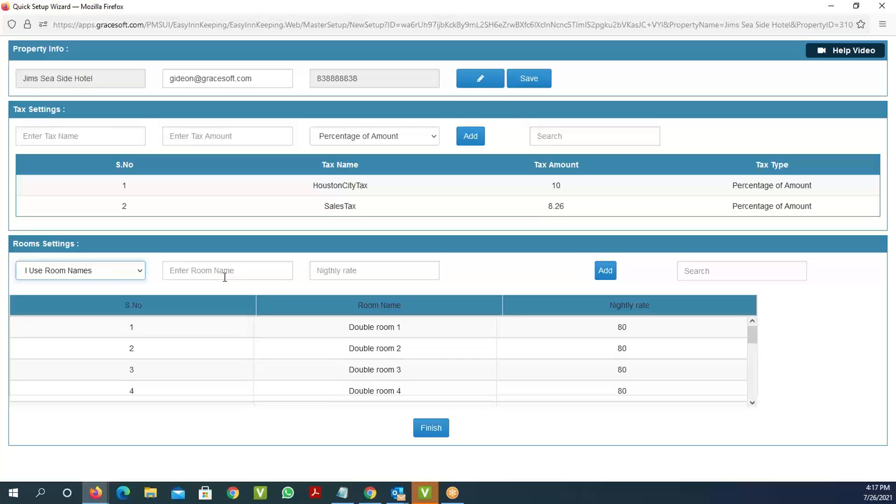
pyautogui.click(225, 277)
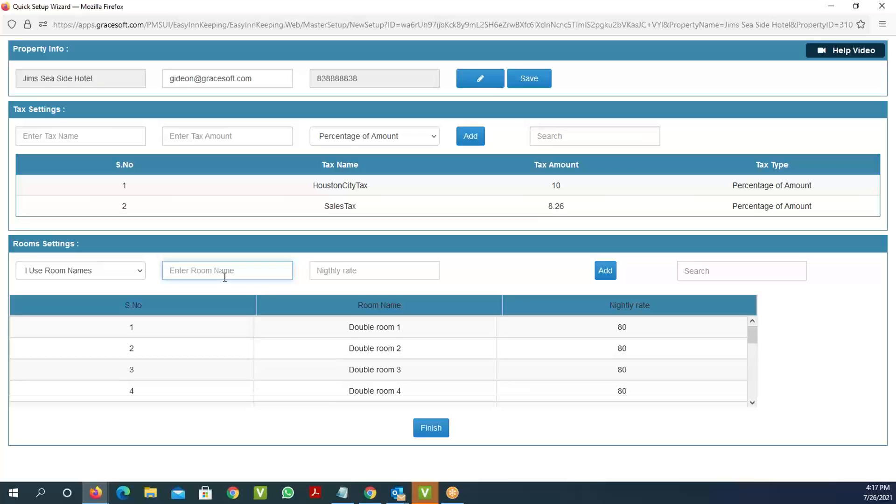
pyautogui.write('Blue Room')
pyautogui.press('Tab')
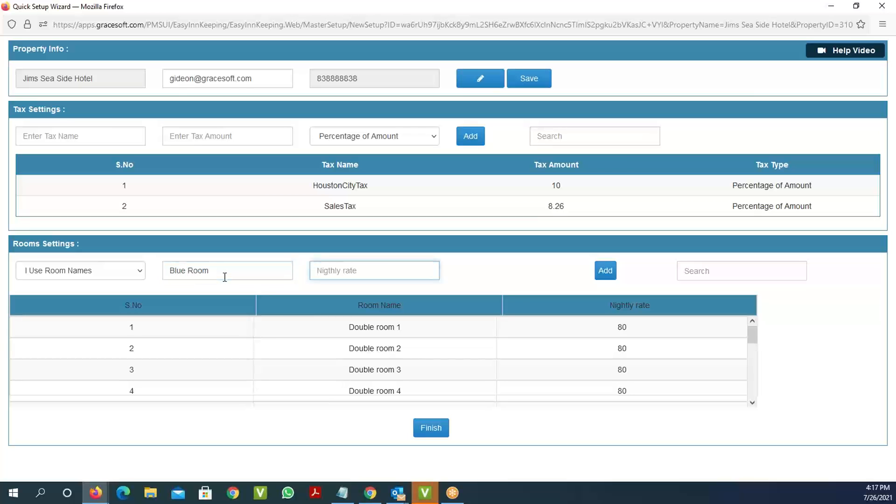
pyautogui.write('100')
pyautogui.click(608, 276)
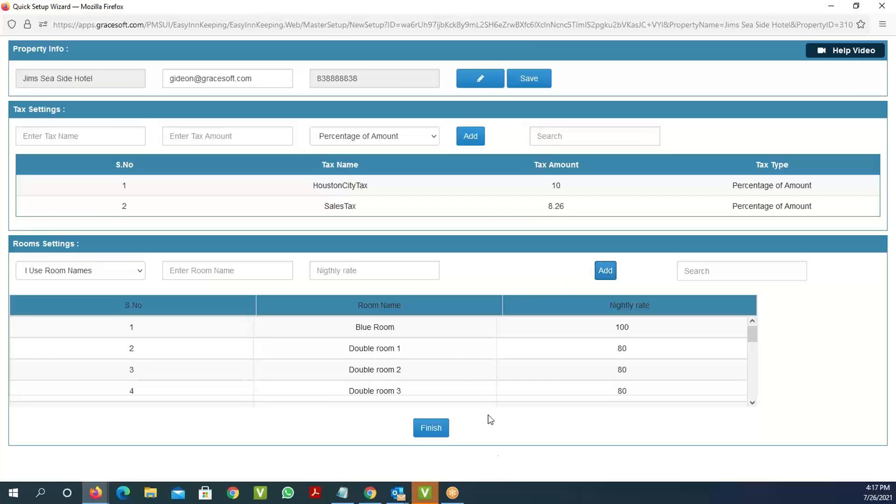
# Check the full room names list, finish the Quick Setup Wizard and return to the hotel's Home Page in Firefox
pyautogui.scroll(-6, 299, 368)
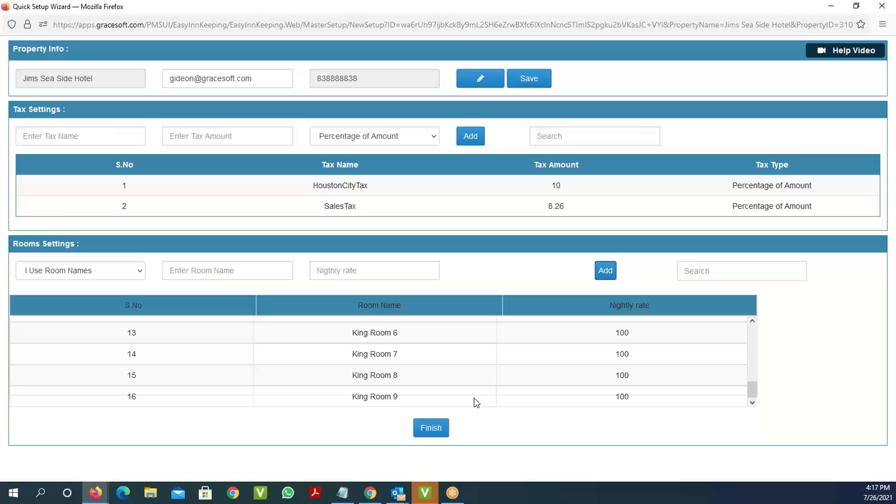
pyautogui.click(441, 426)
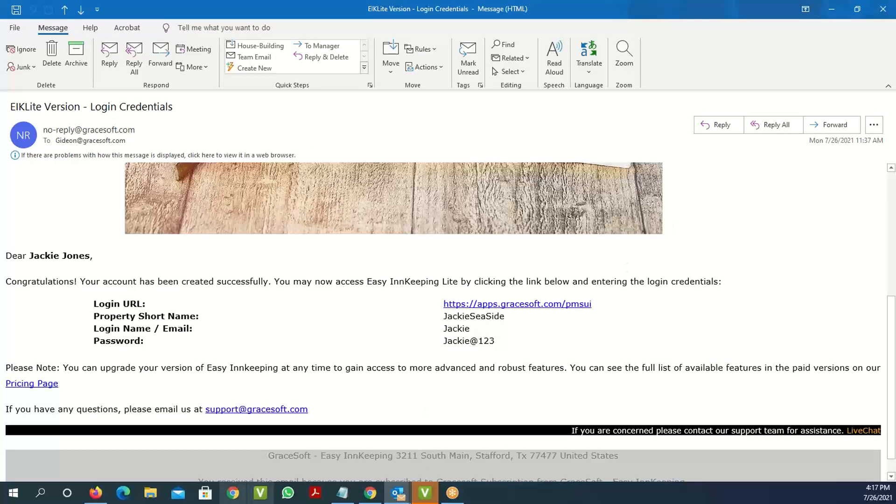
pyautogui.click(96, 493)
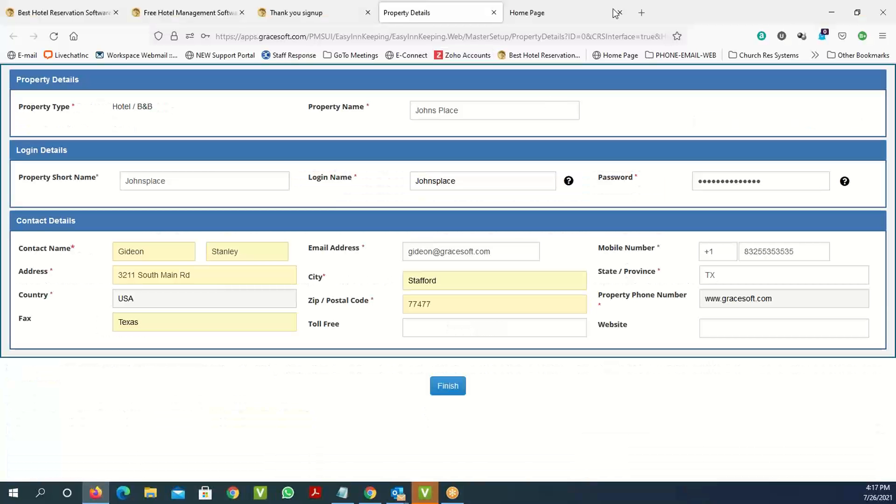
pyautogui.click(519, 21)
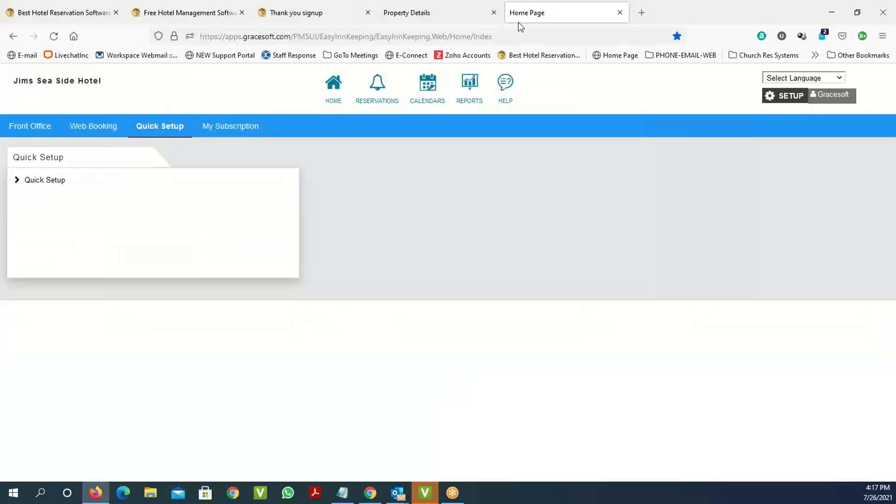
# View the reservation list, and examine the room calendar with its bookings and status legend
pyautogui.click(386, 93)
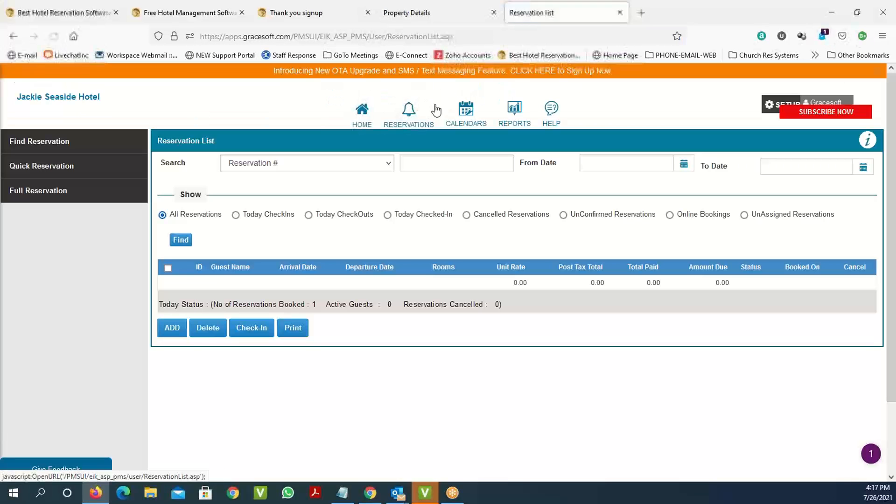
pyautogui.click(466, 120)
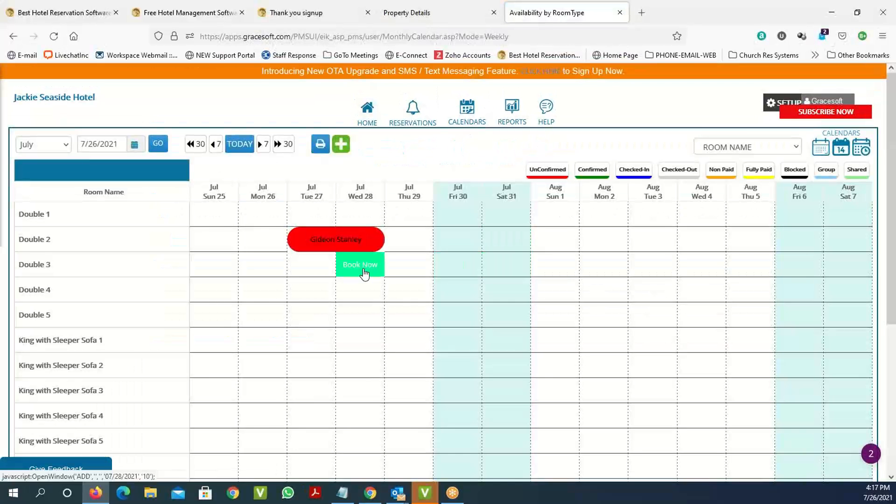
pyautogui.scroll(-5, 364, 274)
pyautogui.scroll(5, 363, 268)
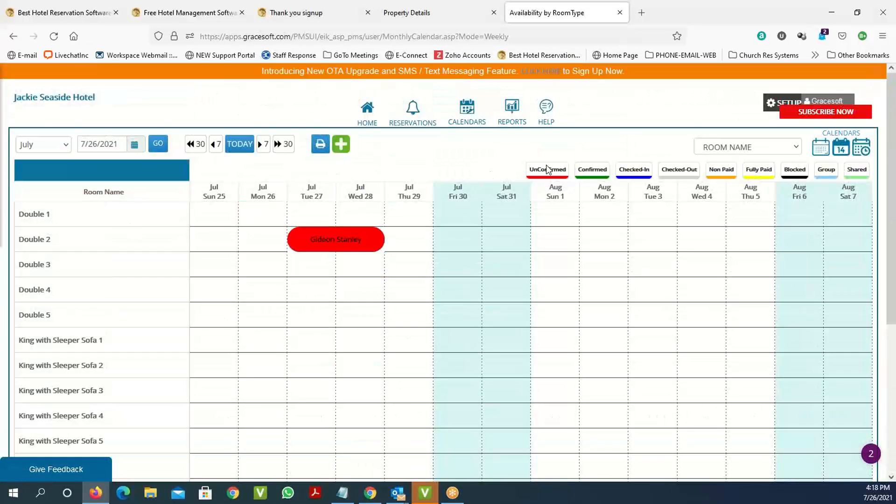
# Open the rooms list from the front office setup, review the details of room Double 1 and dismiss the window
pyautogui.click(782, 104)
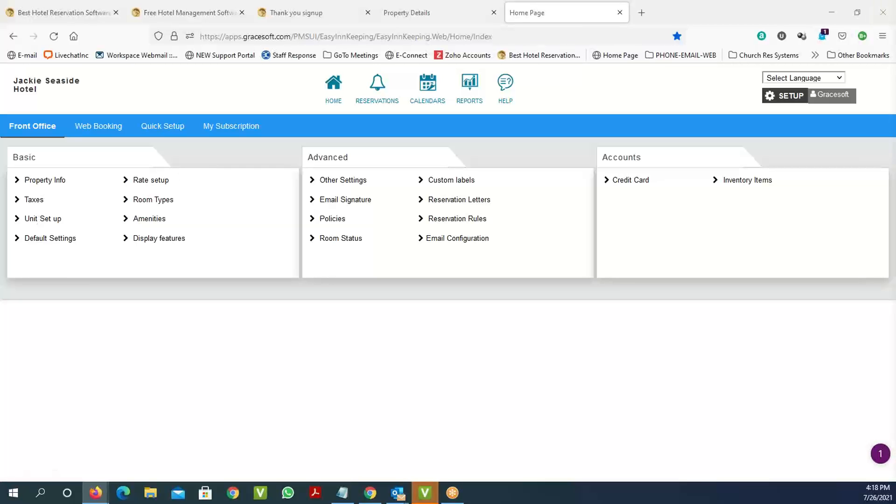
pyautogui.moveTo(895, 18); pyautogui.dragTo(384, 13)
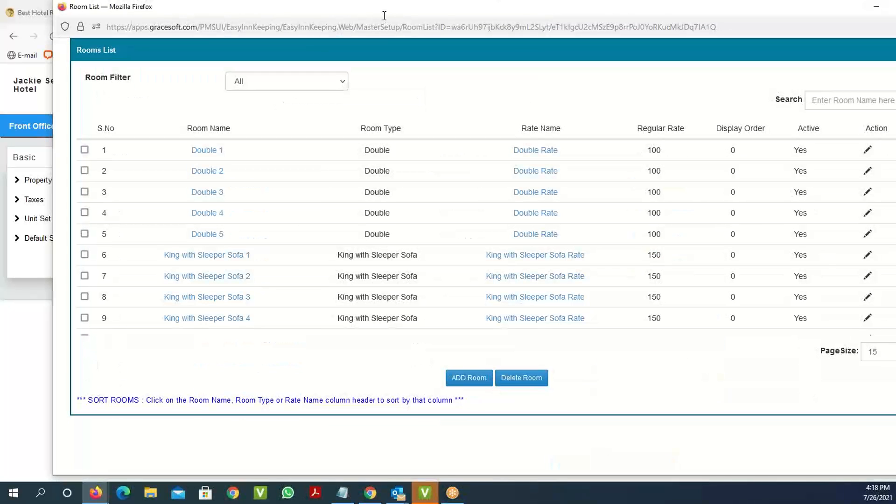
pyautogui.click(212, 151)
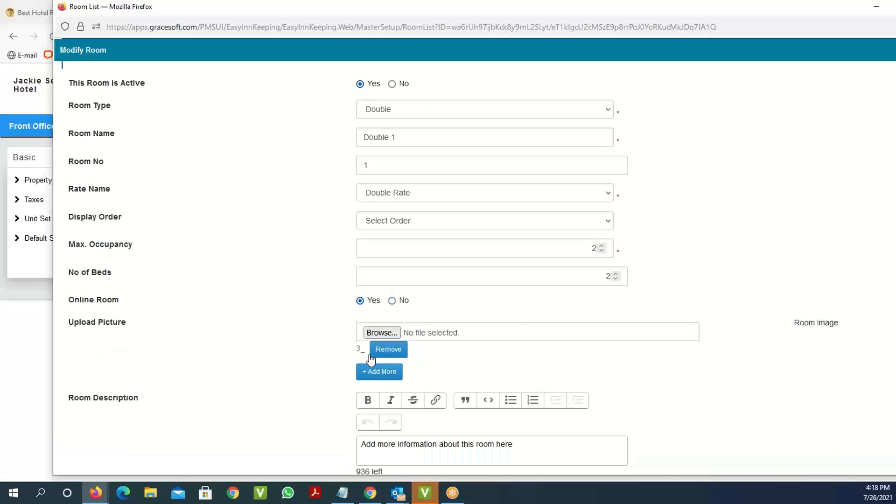
pyautogui.scroll(-2, 462, 329)
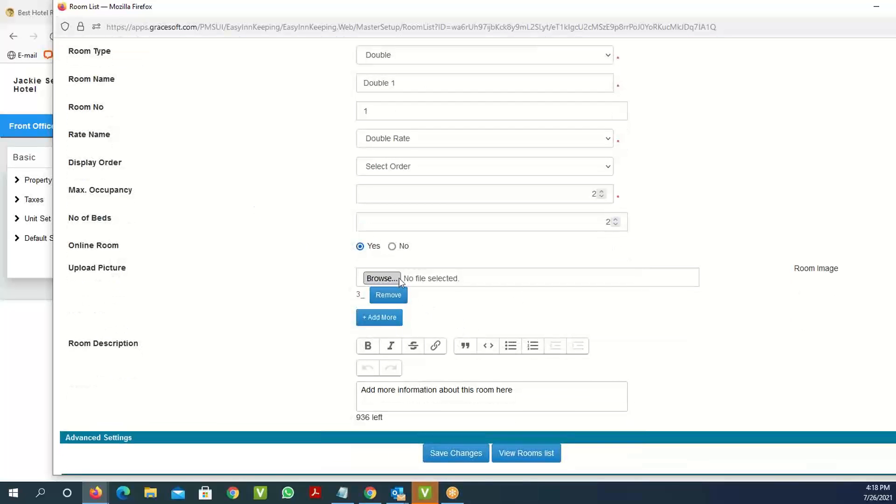
pyautogui.click(528, 395)
pyautogui.click(876, 8)
# Open the hotel's online booking link from the web booking setup and look over the booking page and its rooms
pyautogui.click(98, 125)
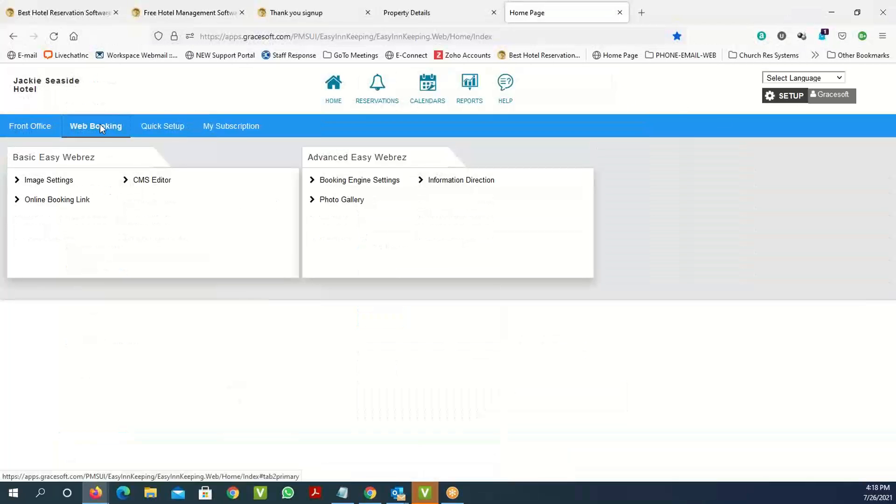
pyautogui.click(58, 200)
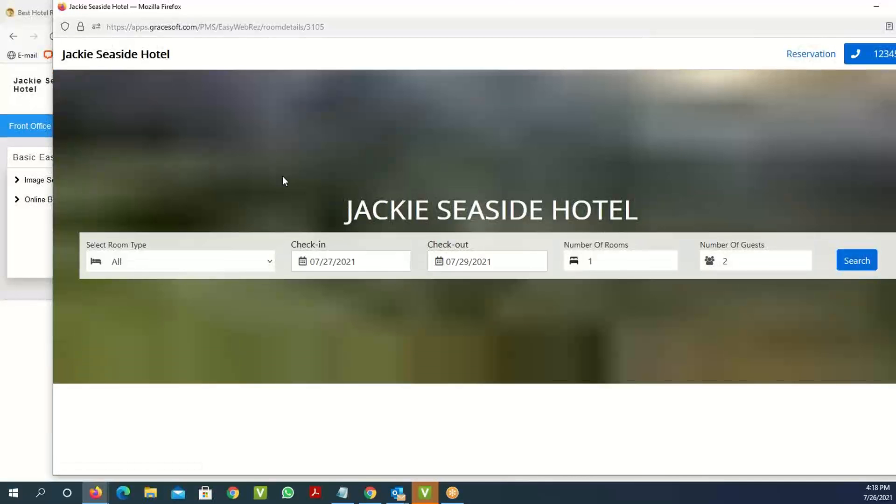
pyautogui.scroll(-6, 282, 177)
pyautogui.scroll(6, 282, 177)
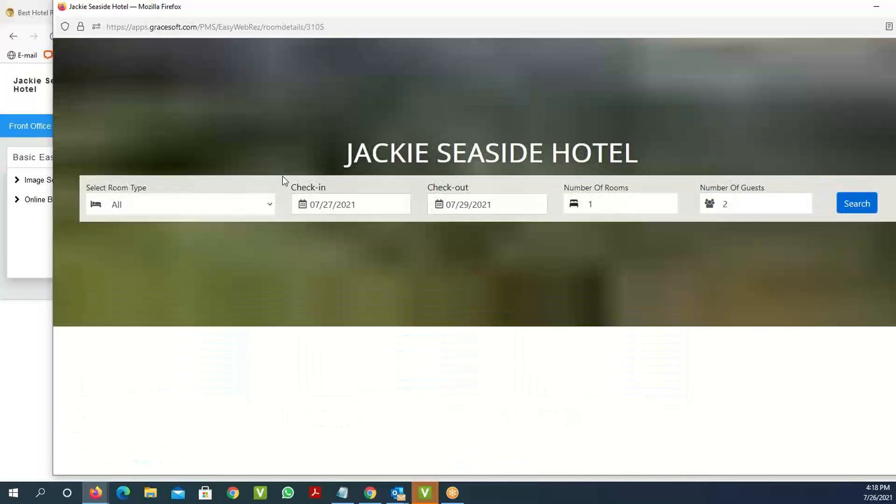
pyautogui.scroll(-6, 282, 176)
pyautogui.scroll(5, 282, 177)
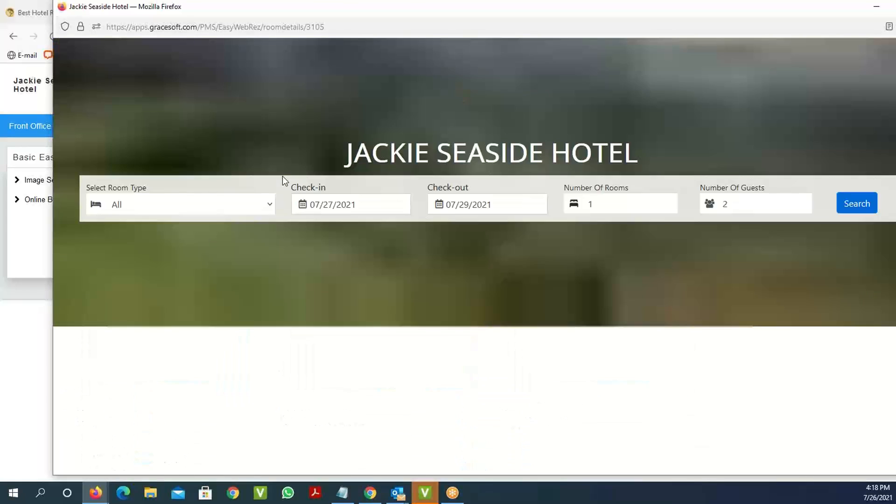
pyautogui.scroll(-4, 282, 177)
pyautogui.scroll(5, 472, 226)
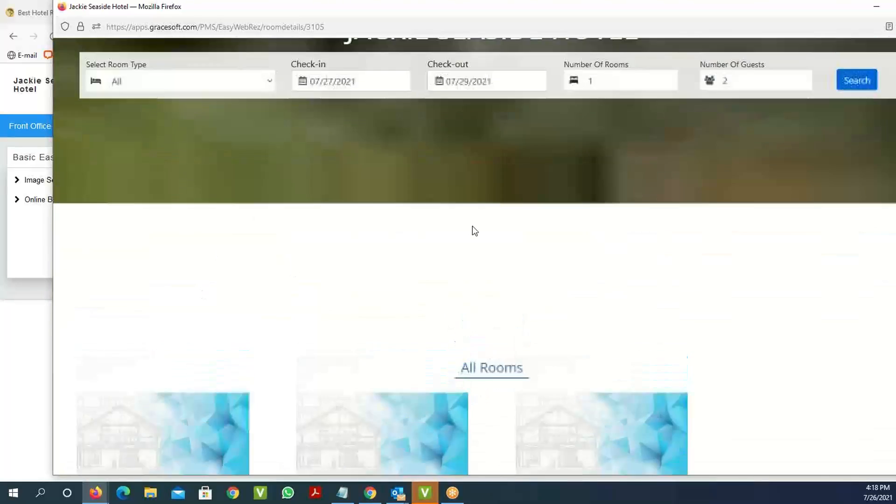
# Search the online booking page for available rooms with the preset dates and guests, and review the room types and prices
pyautogui.click(866, 203)
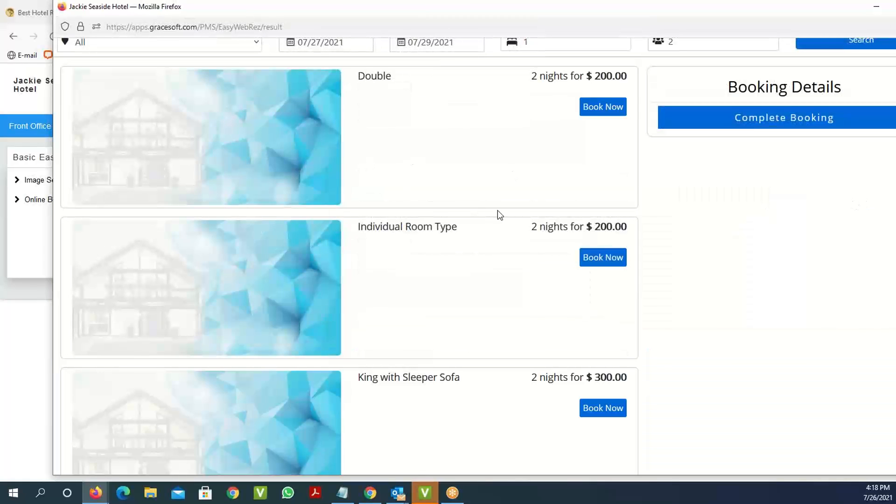
pyautogui.scroll(-5, 497, 210)
pyautogui.scroll(6, 497, 210)
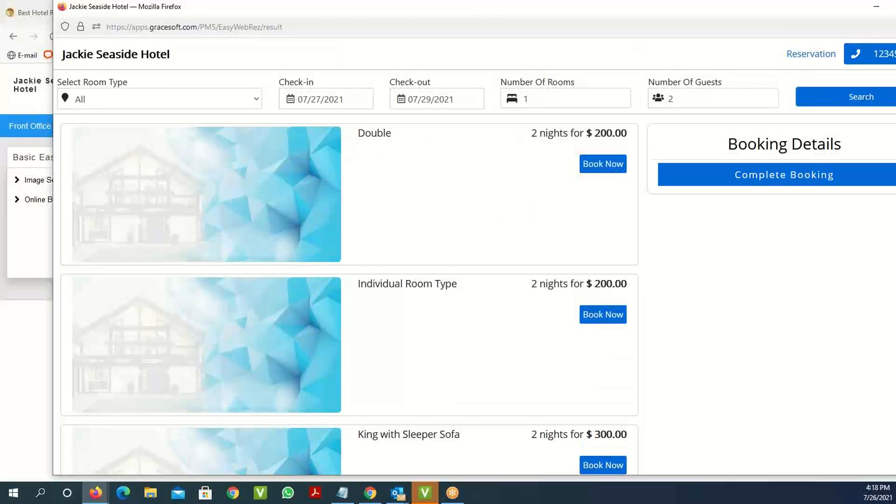